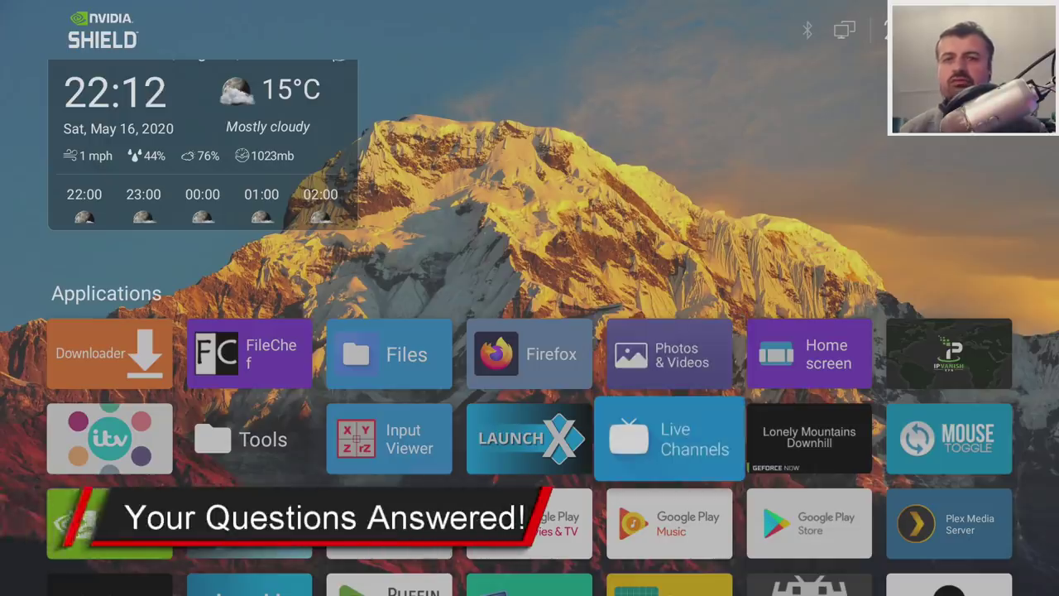
Step: Subscribe to the TechDoctorUK channel and ring the bell for new-video notifications
key("Left")
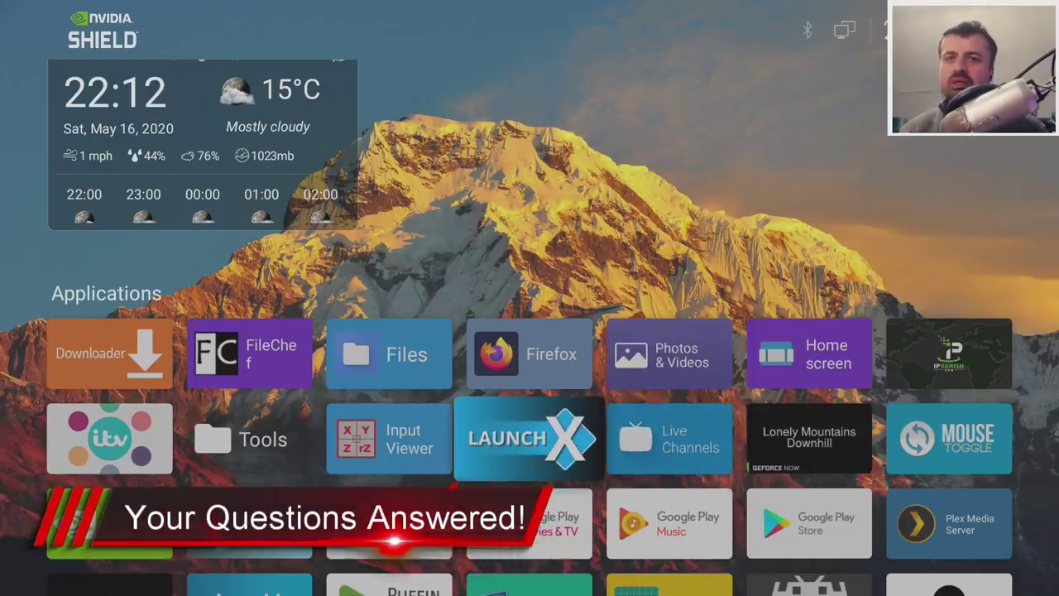
key("Up")
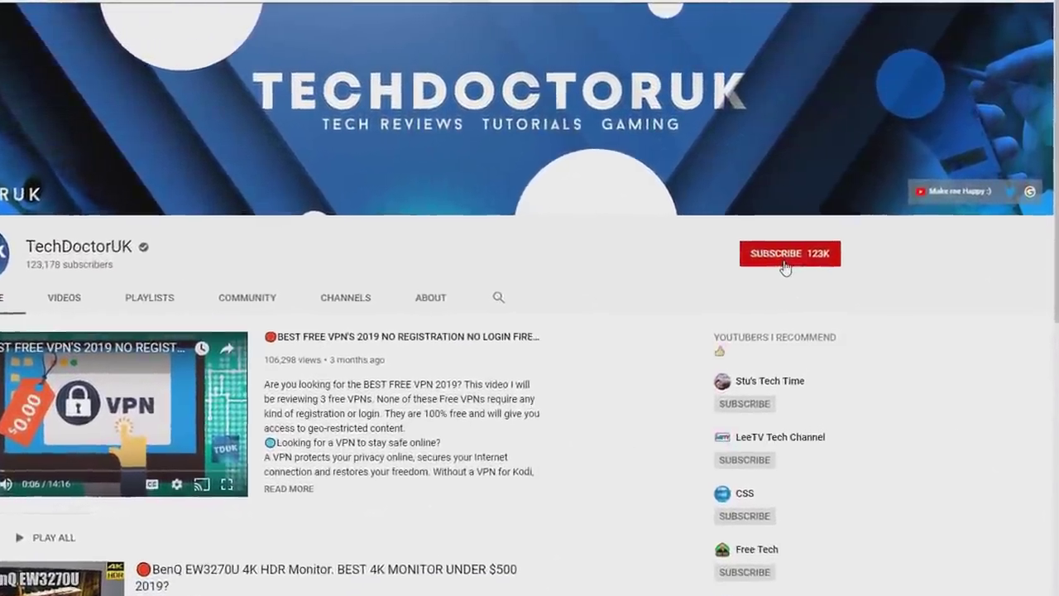
left_click(838, 229)
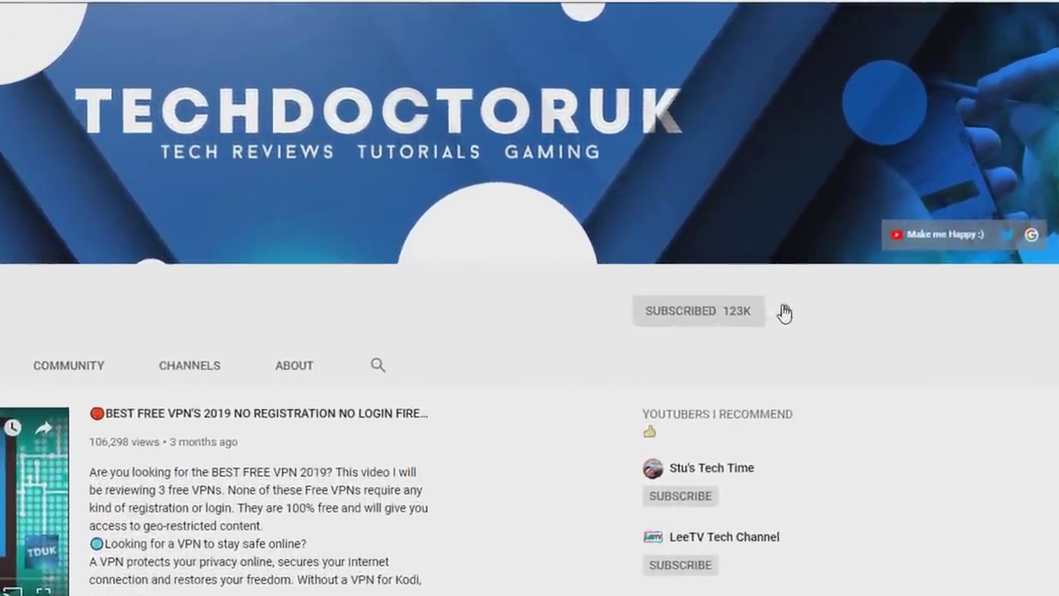
left_click(784, 328)
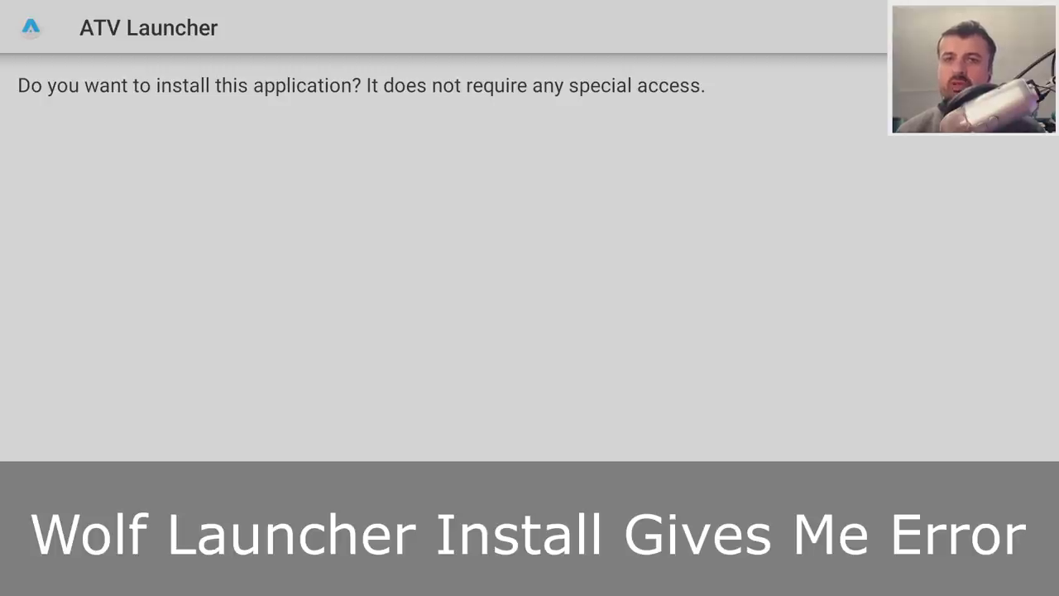
Step: Start installing ATV Launcher from the install prompt; it fails with 'App not installed.'
key("Return")
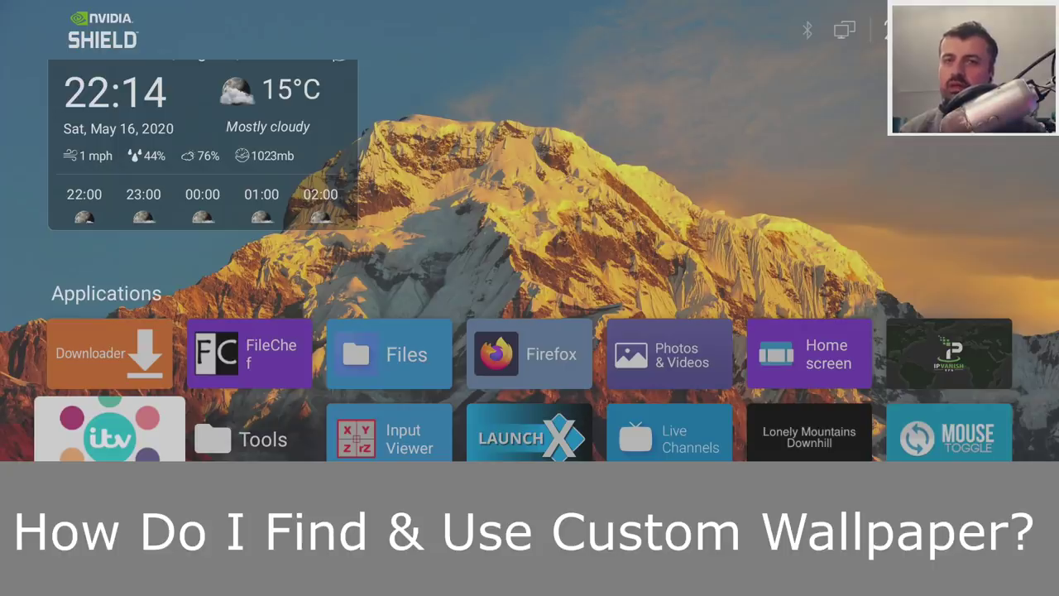
Step: Reveal the weather widget and open the Downloader app from the Wolf Launcher home screen
key("Up")
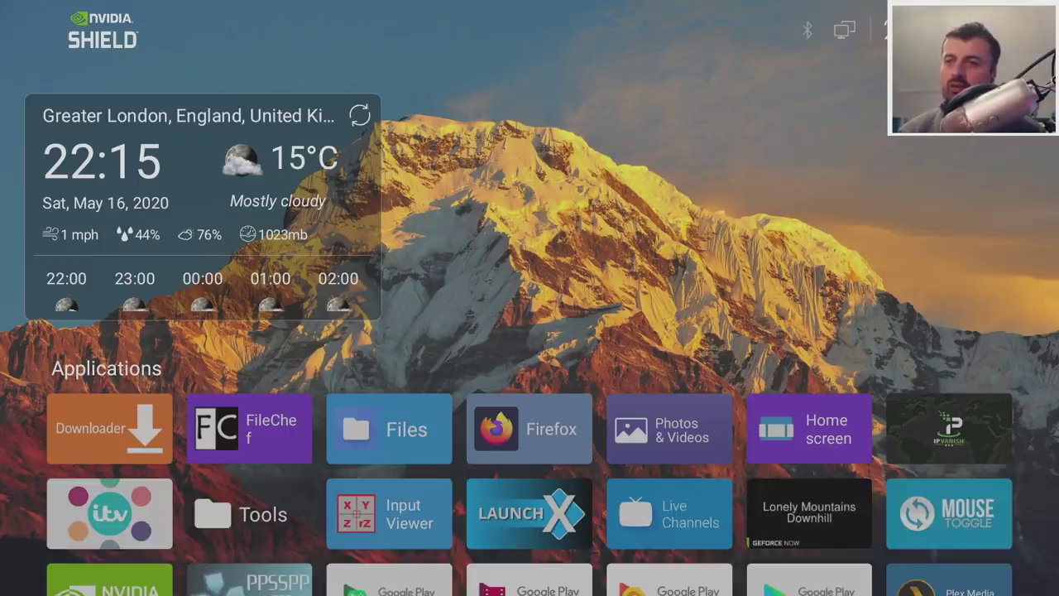
key("Down")
key("Down")
key("Left")
key("Up")
key("Return")
key("Down")
key("Left")
key("Right")
key("Return")
key("Up")
key("Right")
key("Right")
key("Right")
key("Right")
key("Return")
key("Down")
key("Up")
key("Return")
key("Down")
key("Left")
key("Left")
key("Left")
key("Left")
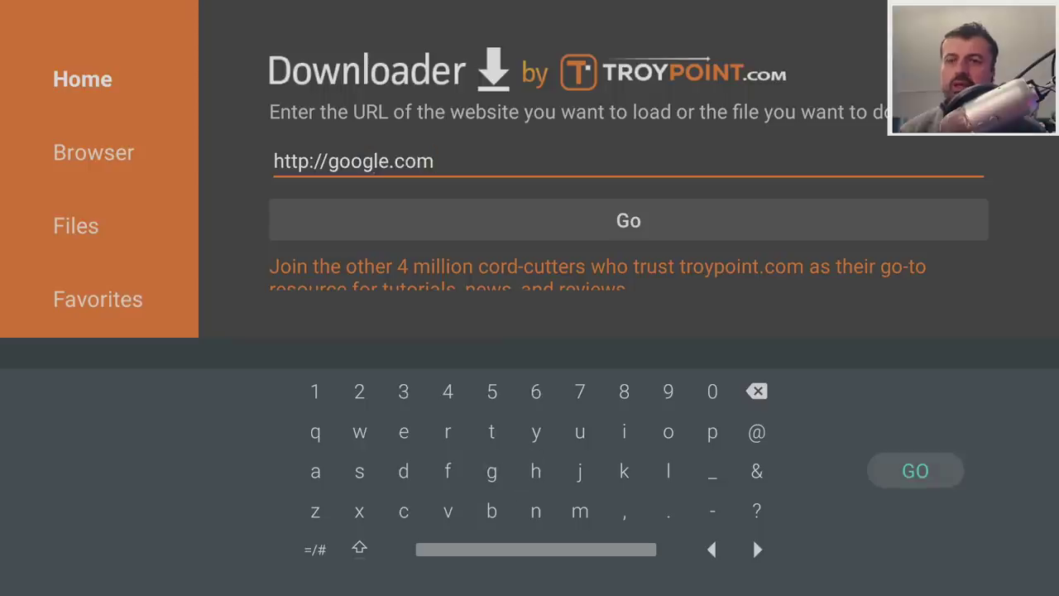
Step: Load the google.com page in Downloader's built-in browser
key("Return")
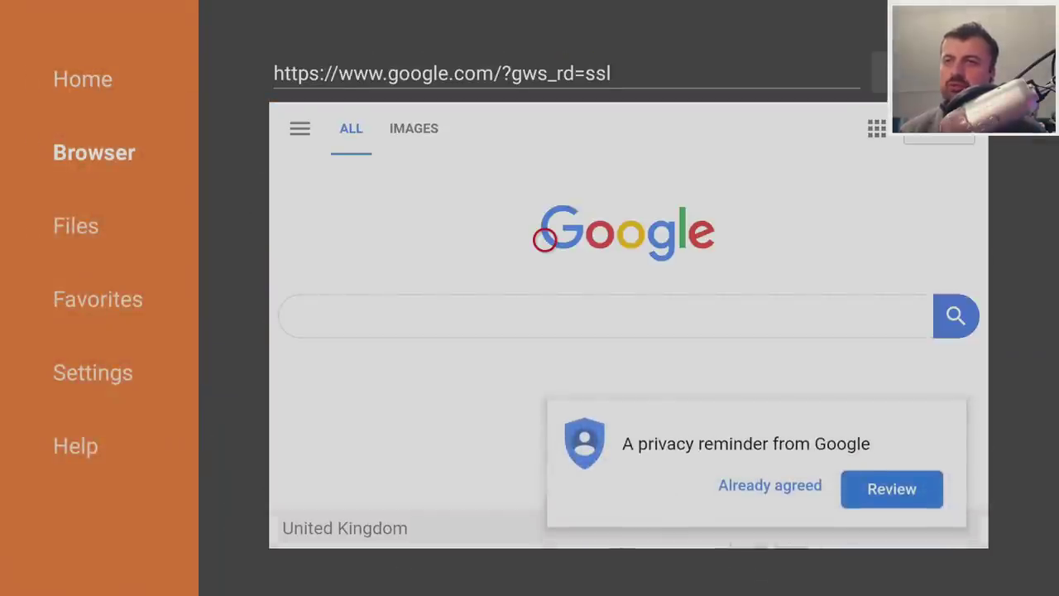
key("Up")
key("Up")
key("Up")
key("Right")
key("Right")
Step: Add the current page to favorites under the name 'Google'
key("Return")
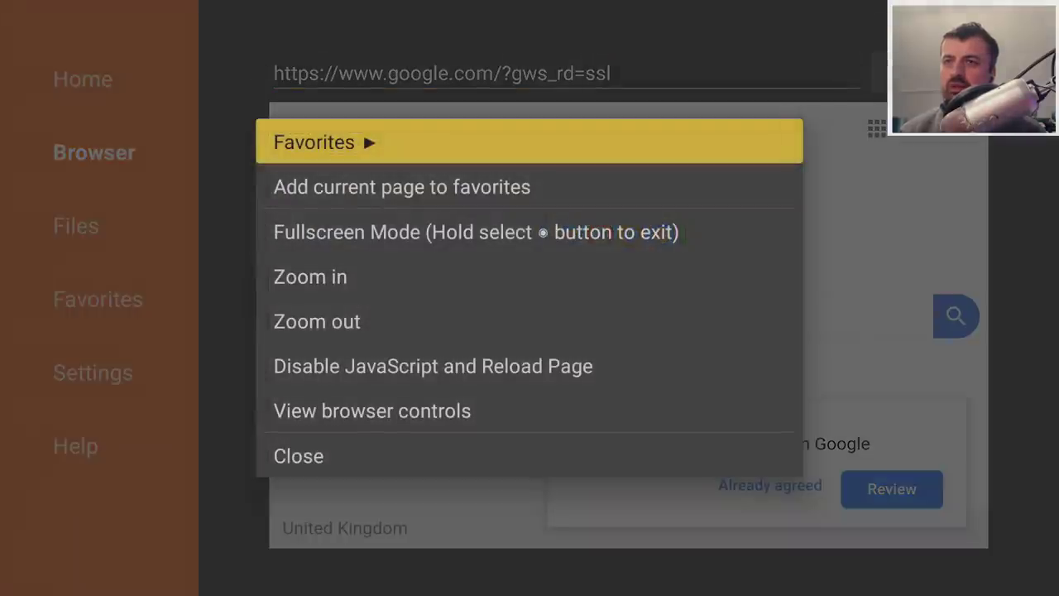
key("Down")
key("Down")
key("Up")
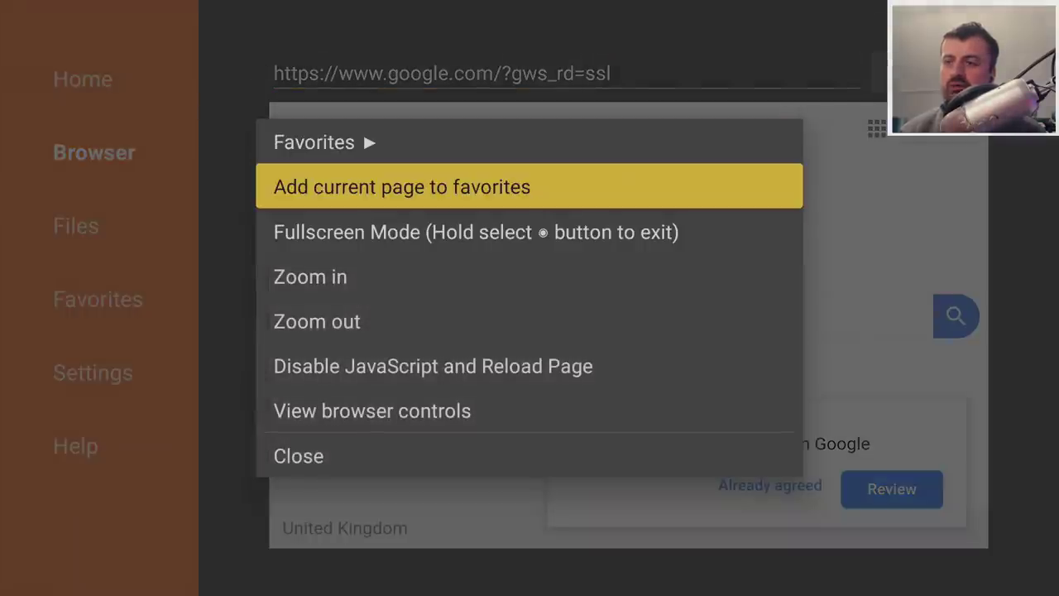
key("Return")
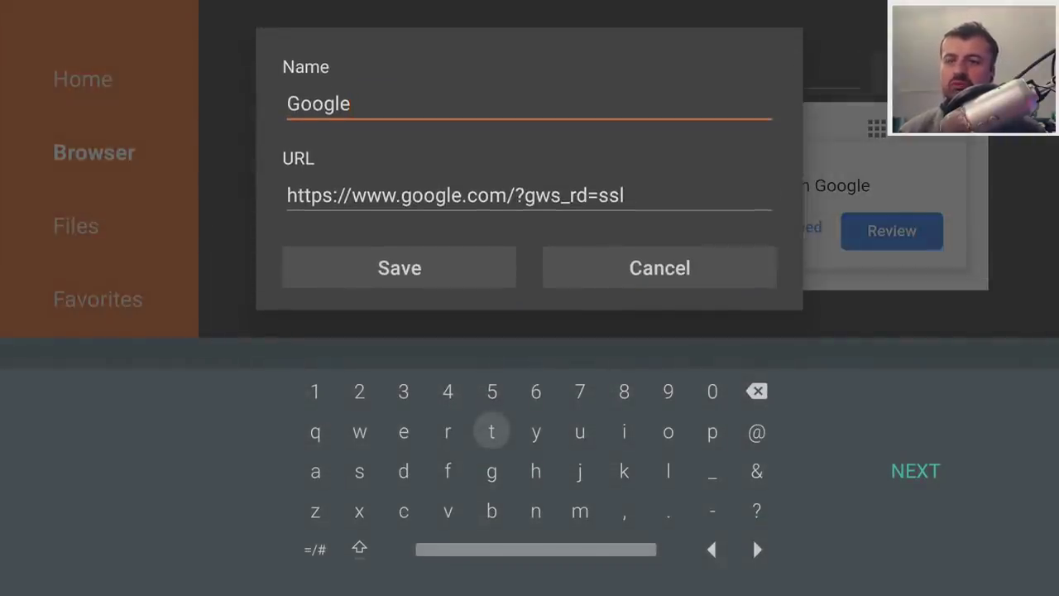
key("Tab")
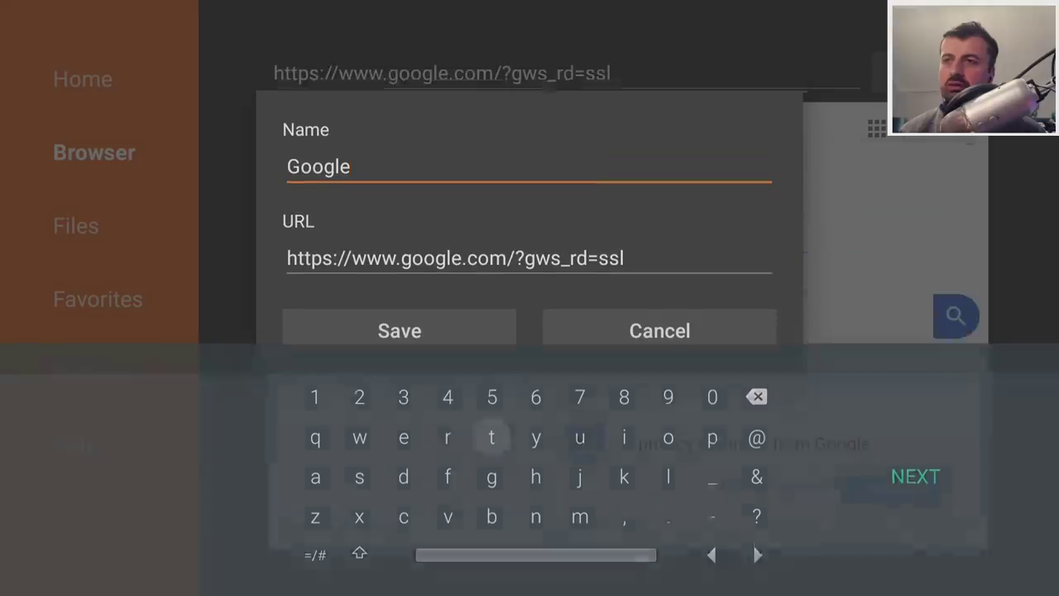
key("Down")
key("Left")
key("Return")
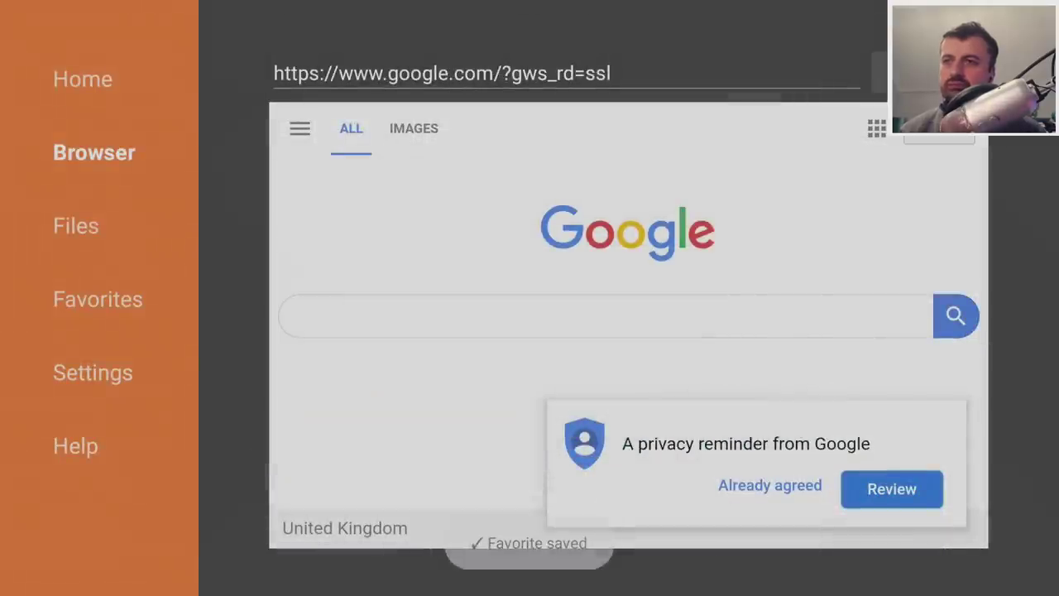
Step: Search Google for '1080p wallpapers'
left_click(545, 320)
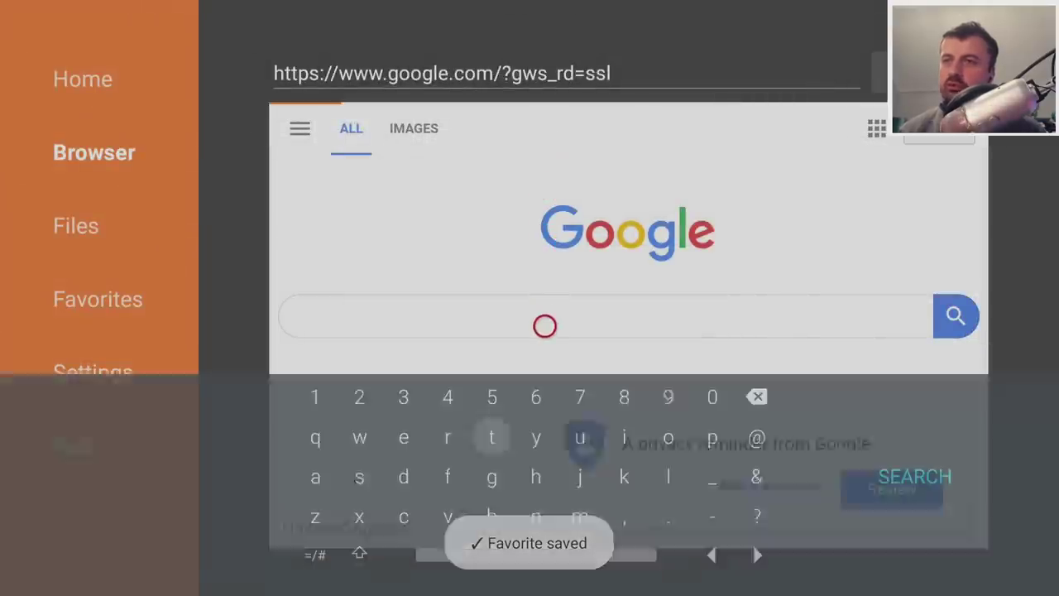
key("Down")
key("Left")
key("Left")
key("Left")
key("Up")
key("Up")
key("Left")
key("Return")
key("Right")
key("Right")
key("Right")
key("Right")
key("Right")
key("Right")
key("Right")
key("Right")
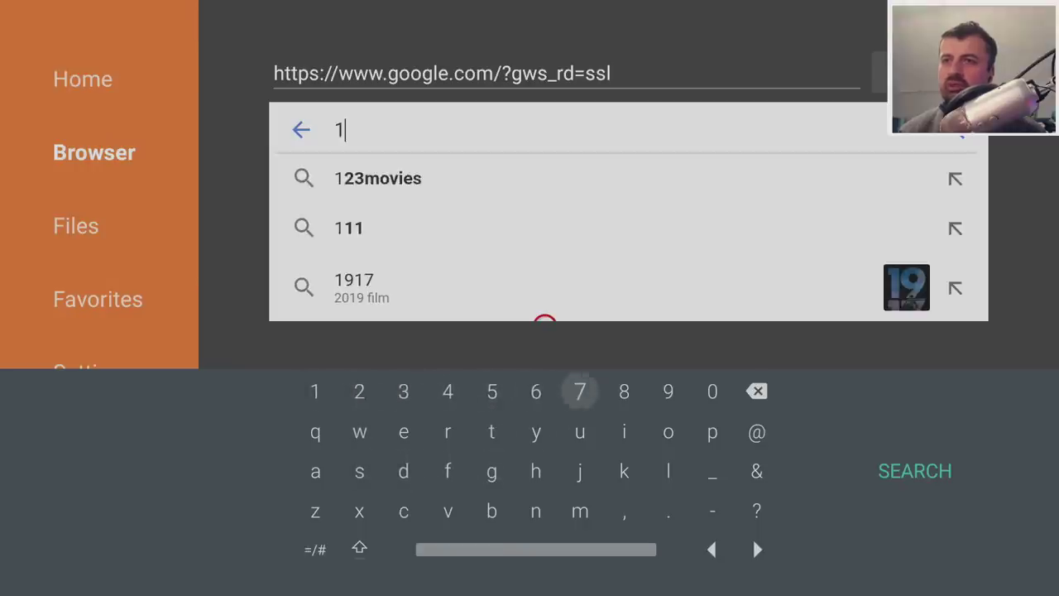
key("Right")
key("Return")
key("Left")
key("Left")
key("Return")
key("Right")
key("Right")
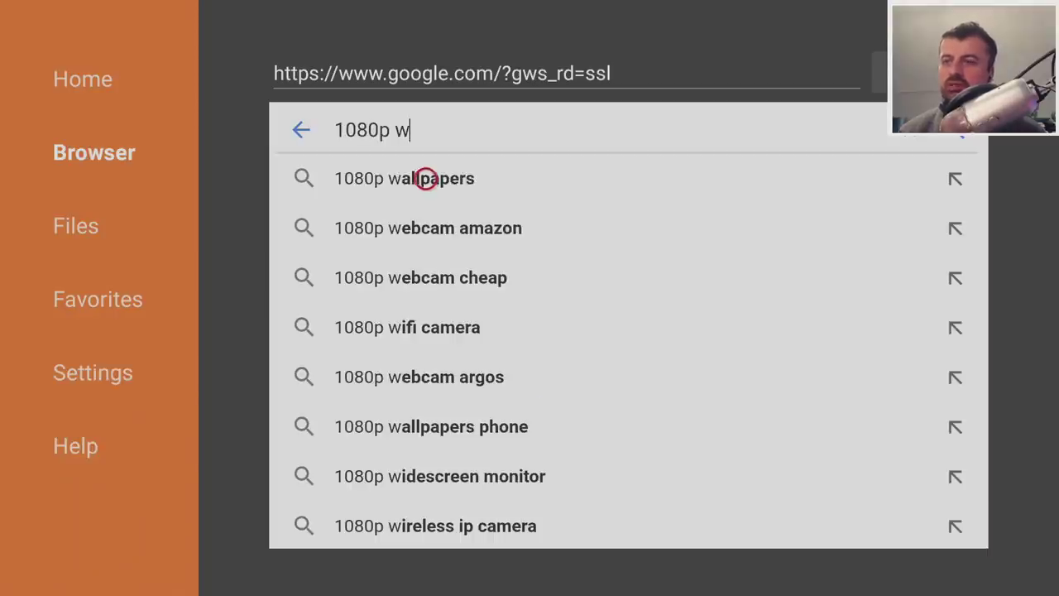
left_click(426, 177)
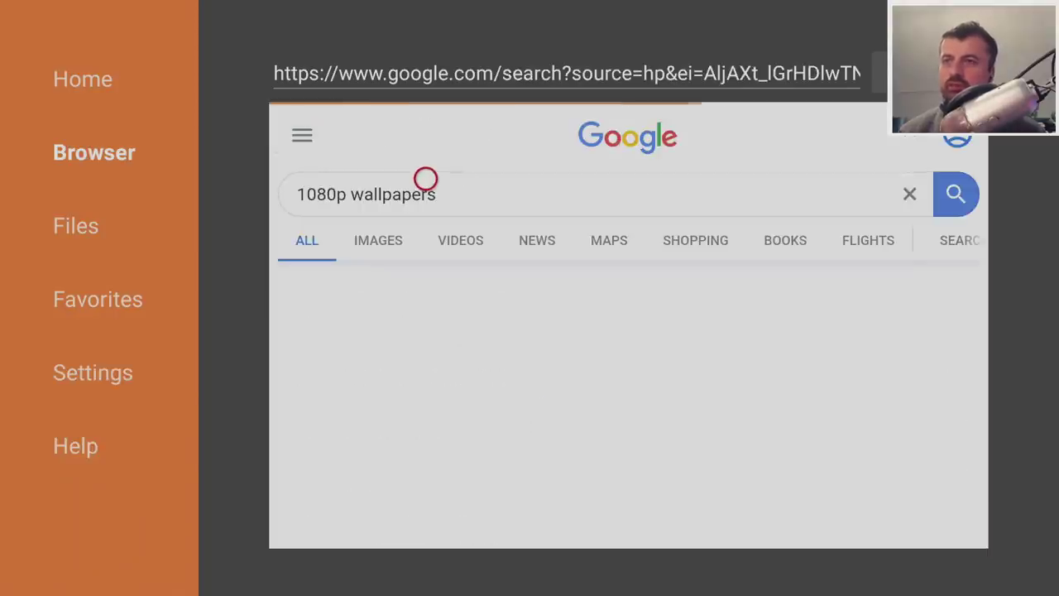
Step: Open Unsplash's HD 1080p Wallpapers result and scroll down to the hot-air-balloon photo
scroll(426, 474, "down", 5)
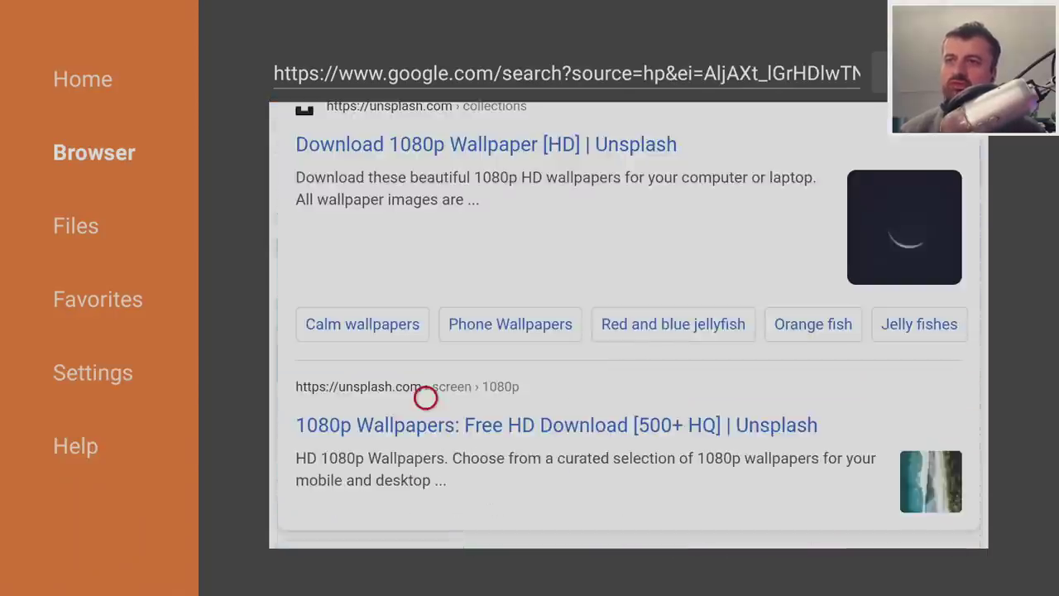
left_click(425, 426)
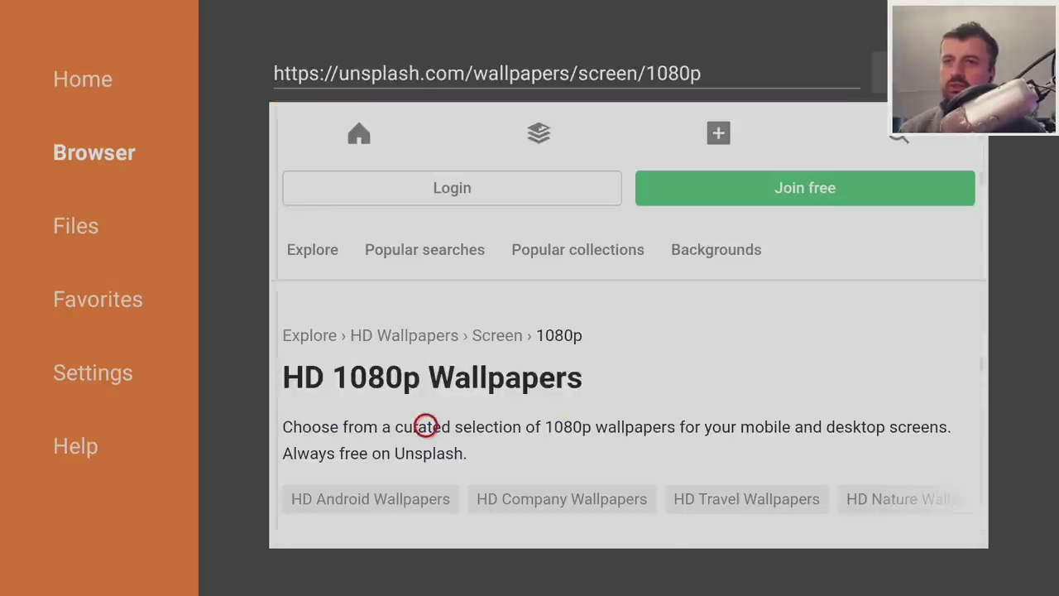
scroll(425, 526, "down", 1)
scroll(426, 526, "down", 10)
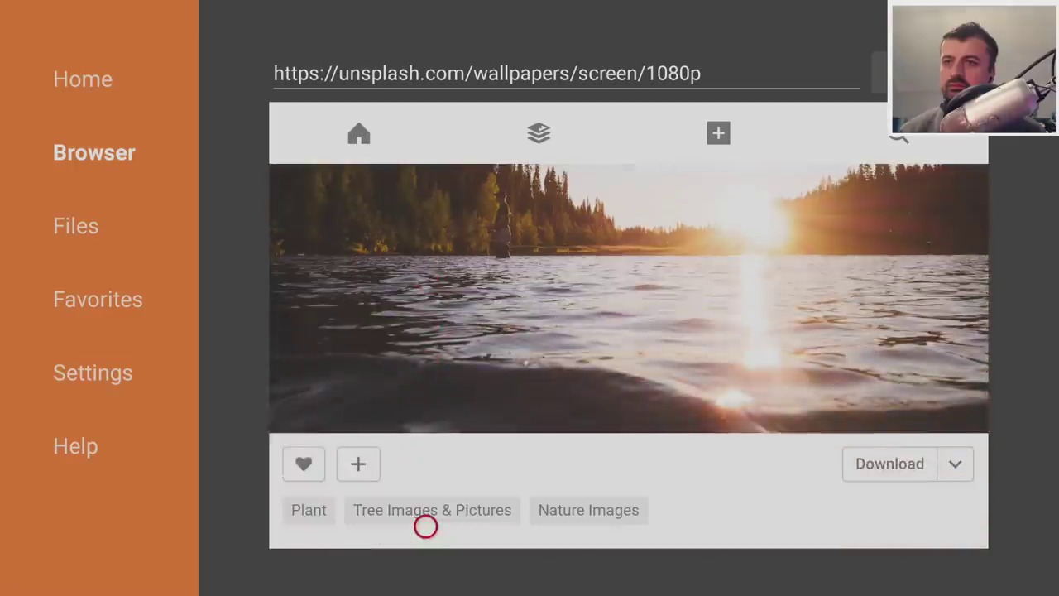
scroll(425, 526, "down", 3)
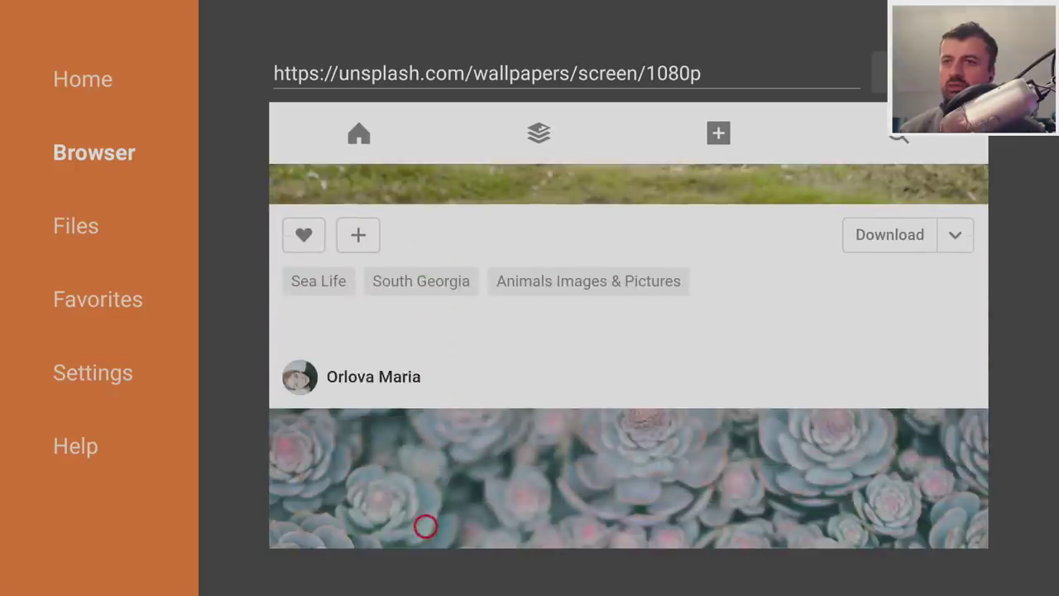
scroll(426, 526, "down", 15)
scroll(425, 527, "down", 5)
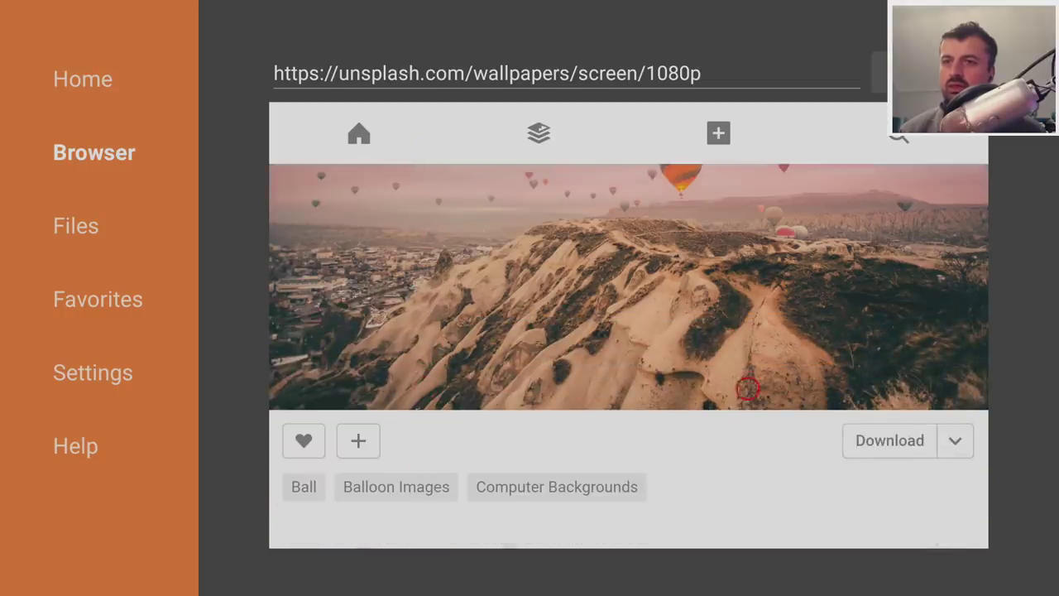
Step: Download the hot-air-balloon photo, confirm with Done, and close the Say thanks popup
left_click(904, 434)
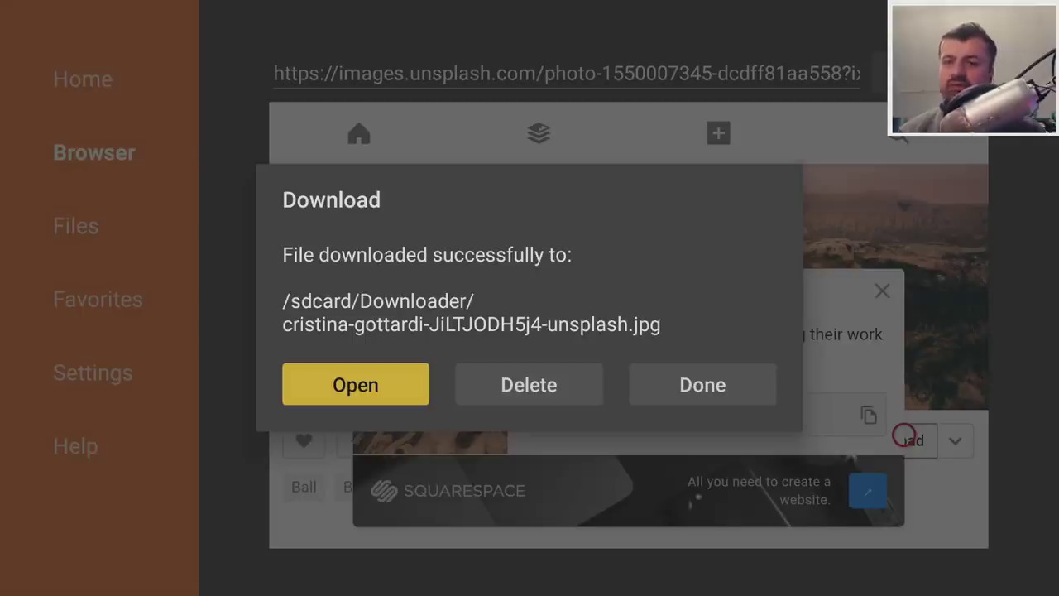
key("Right")
key("Right")
key("Return")
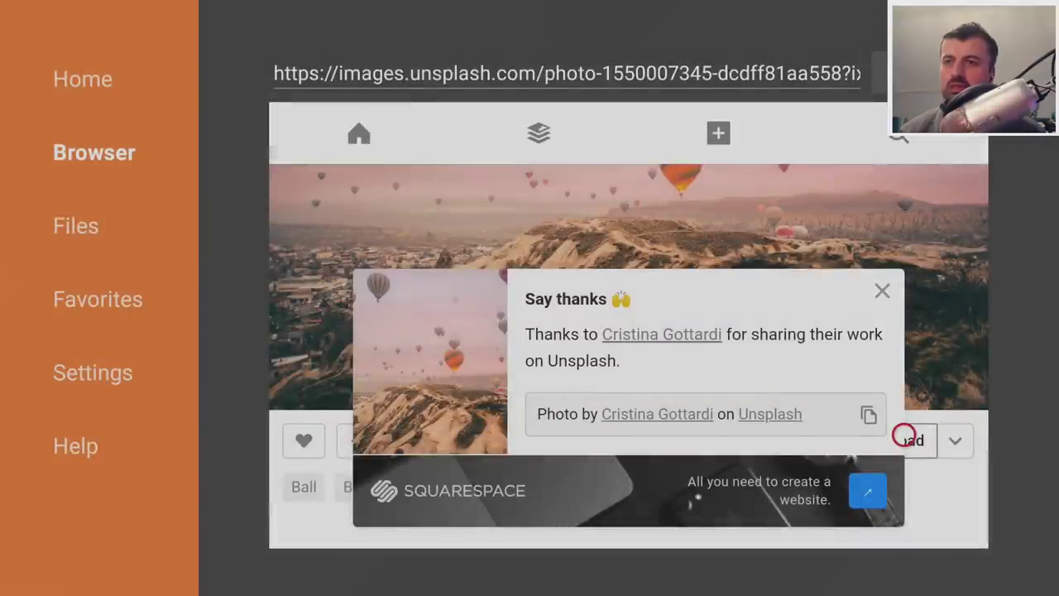
left_click(884, 291)
Step: Scroll to the sunlit forest photo, download it to /sdcard/Downloader/, and confirm
scroll(895, 497, "down", 3)
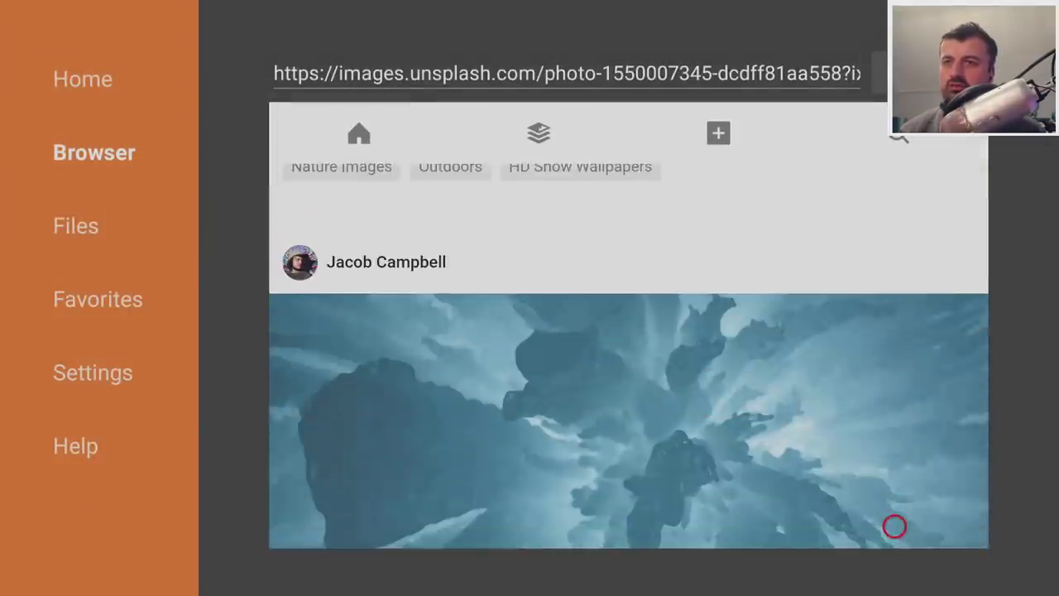
scroll(895, 527, "down", 10)
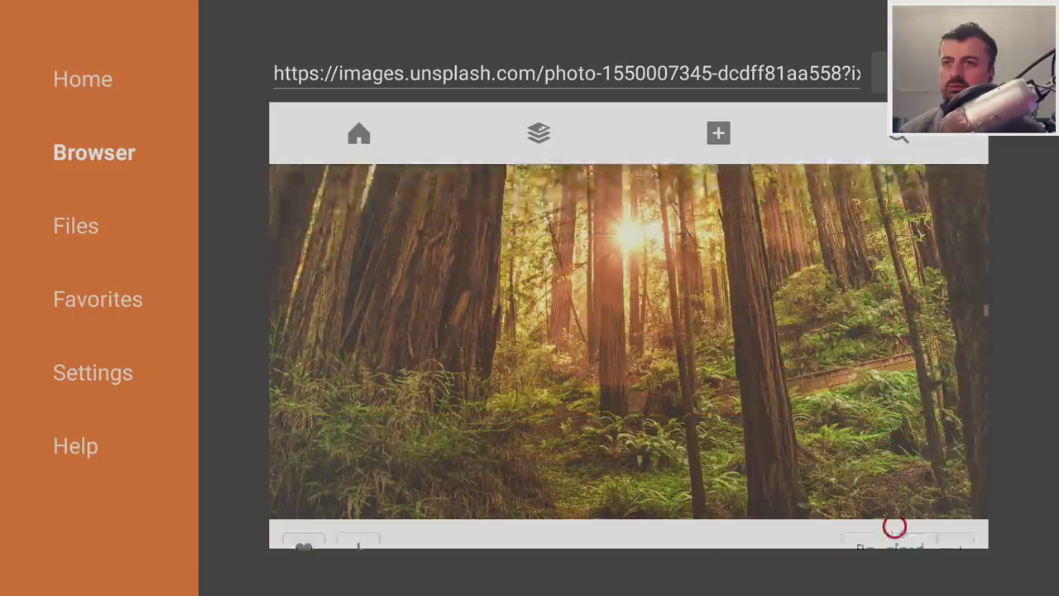
scroll(894, 526, "down", 2)
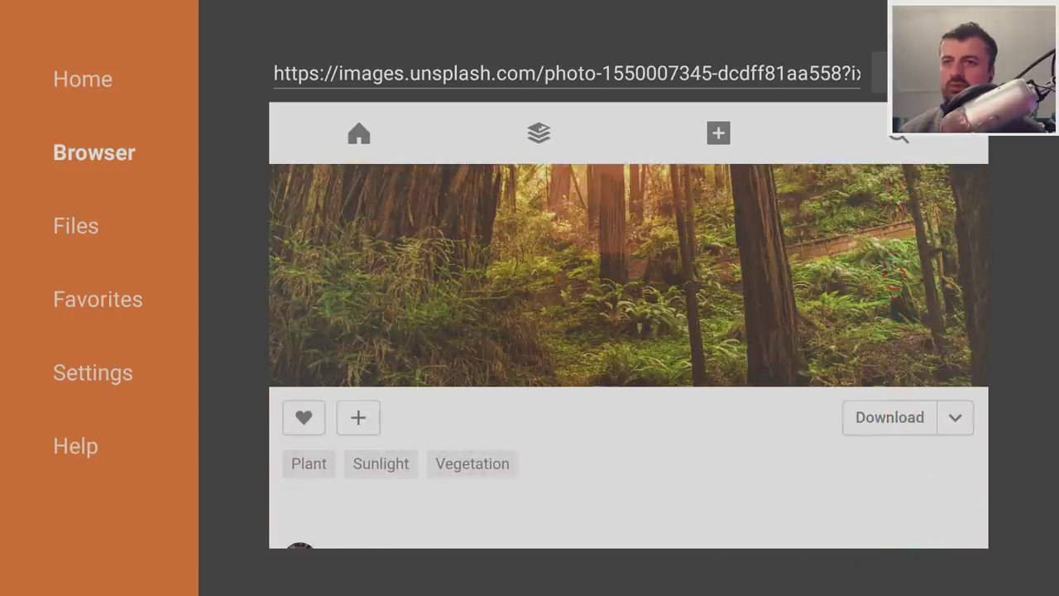
left_click(894, 430)
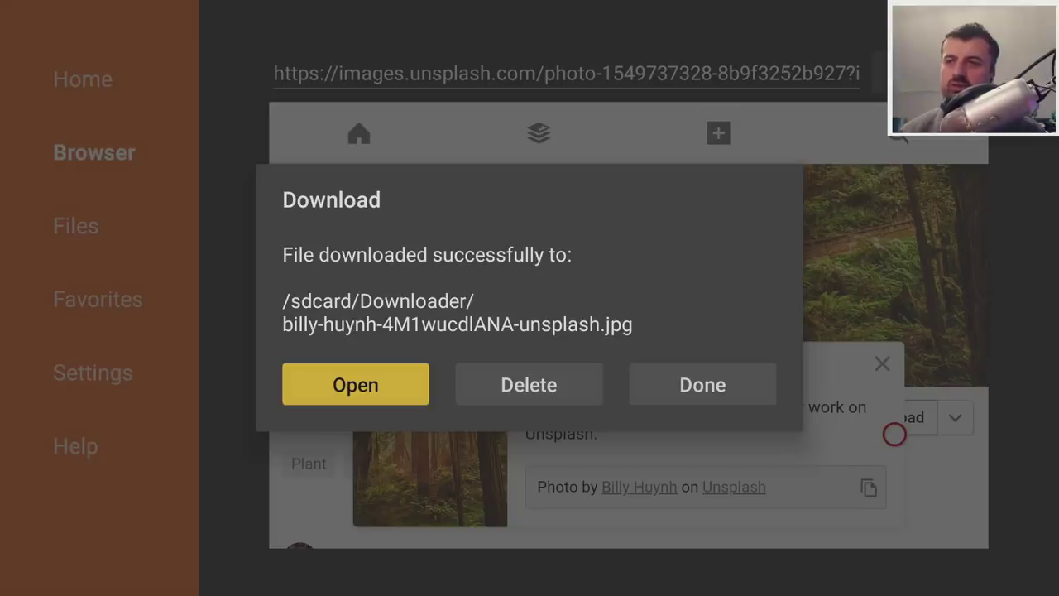
key("Right")
key("Right")
key("Return")
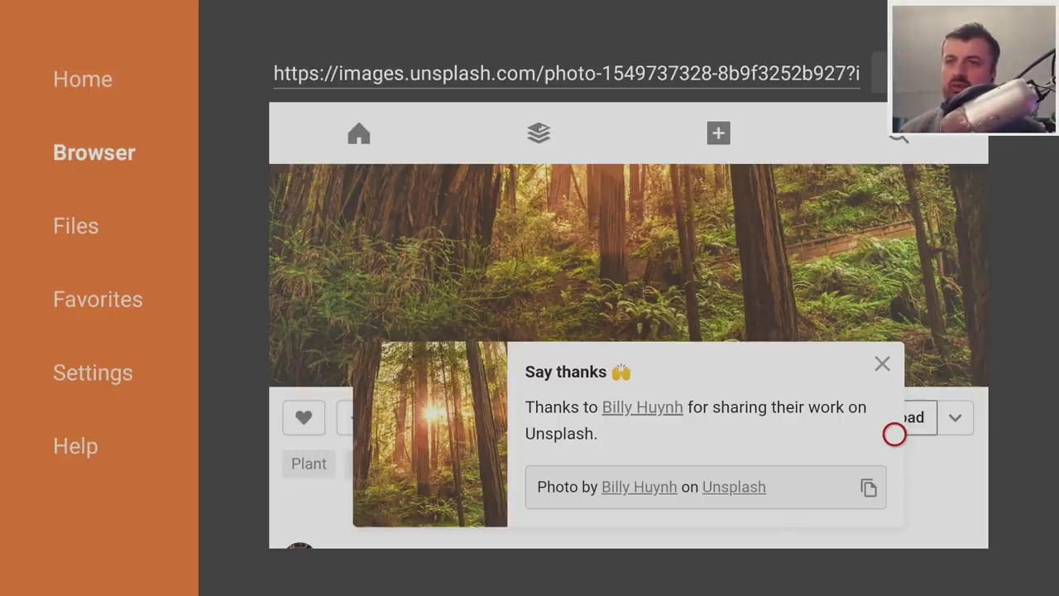
Step: From the home screen, open Widget Menu > Launcher Settings > Wallpaper
key("Home")
key("Up")
key("Return")
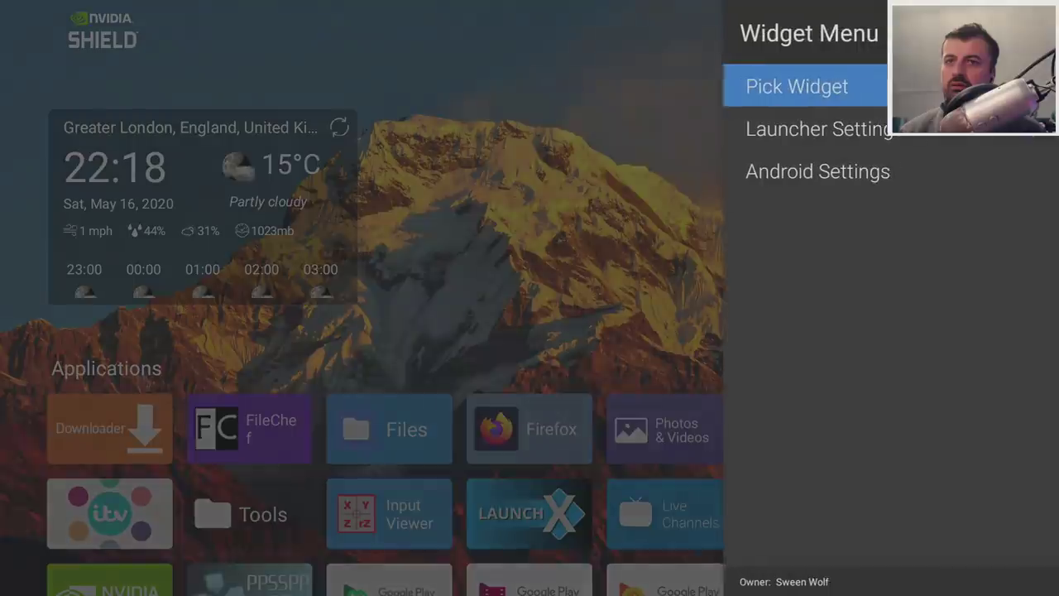
key("Down")
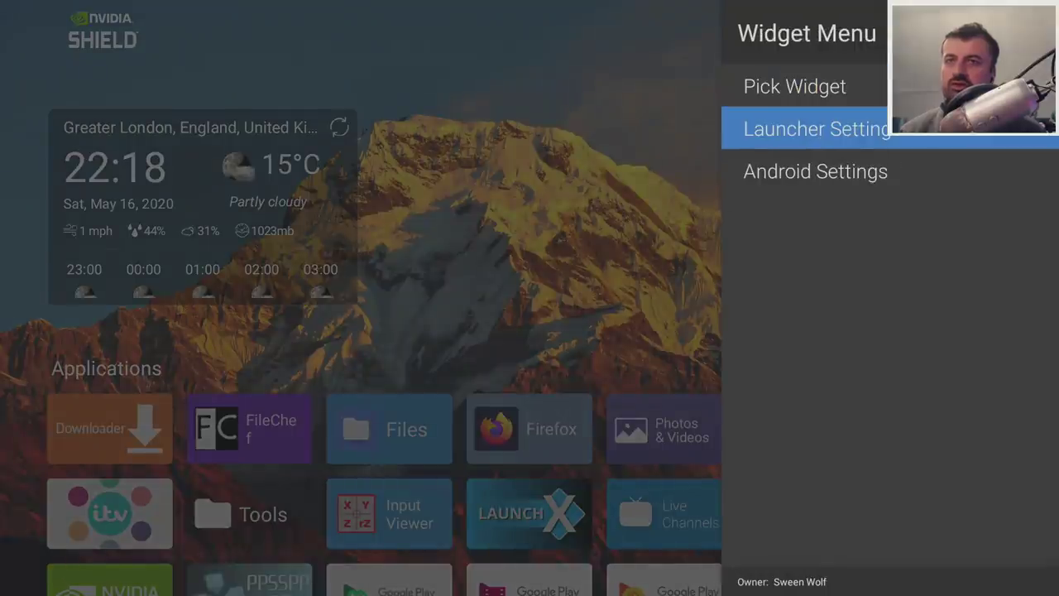
key("Return")
key("Down")
key("Return")
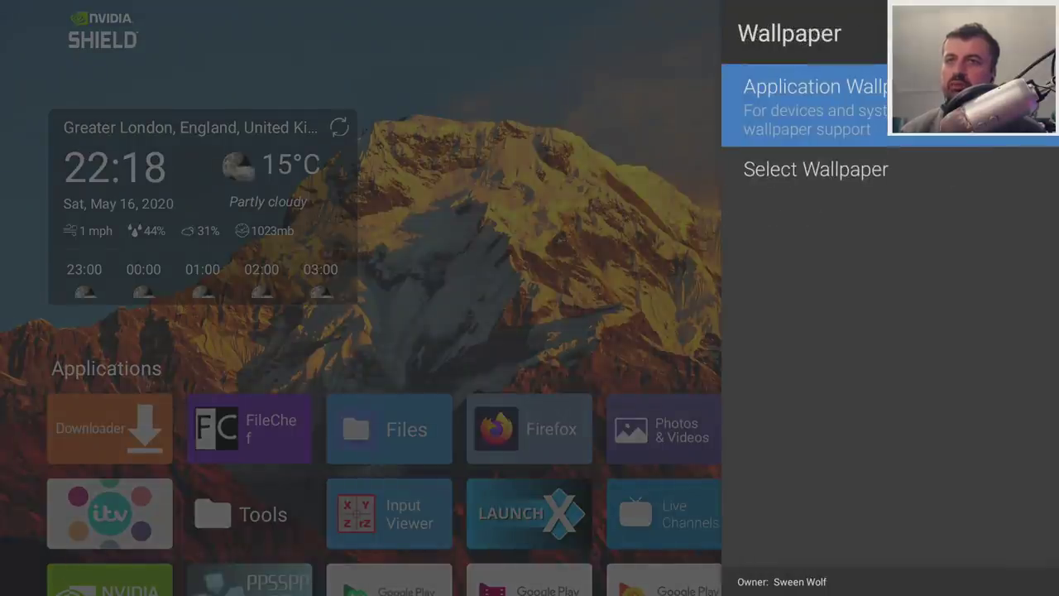
Step: Browse Select Wallpaper to the Downloader folder, preview 147443.jpg, then cancel without choosing
key("Down")
key("Return")
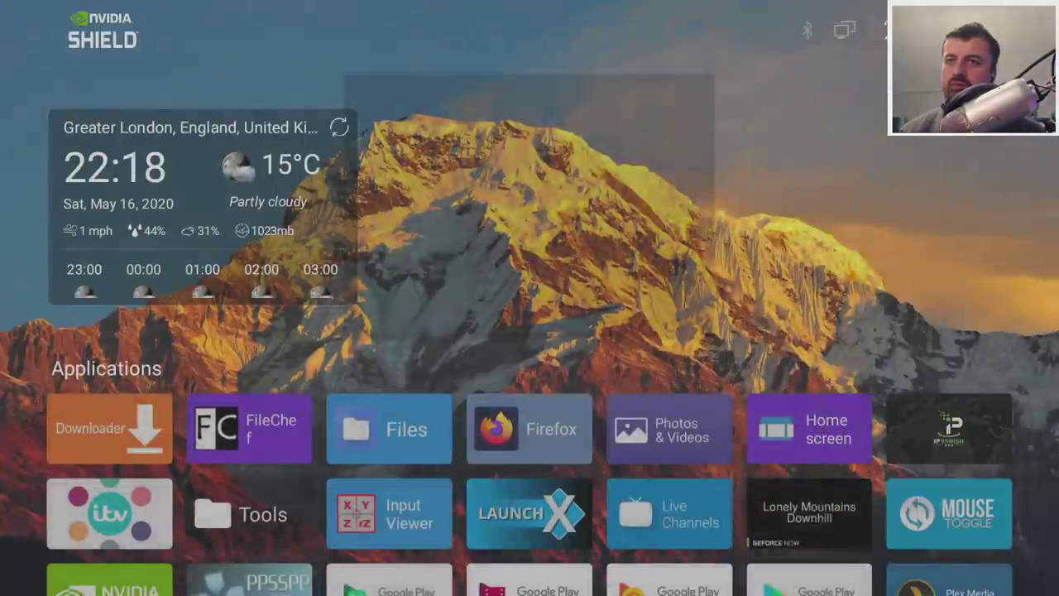
key("Return")
key("Down")
key("Down")
key("Down")
key("Down")
key("Down")
key("Down")
key("Down")
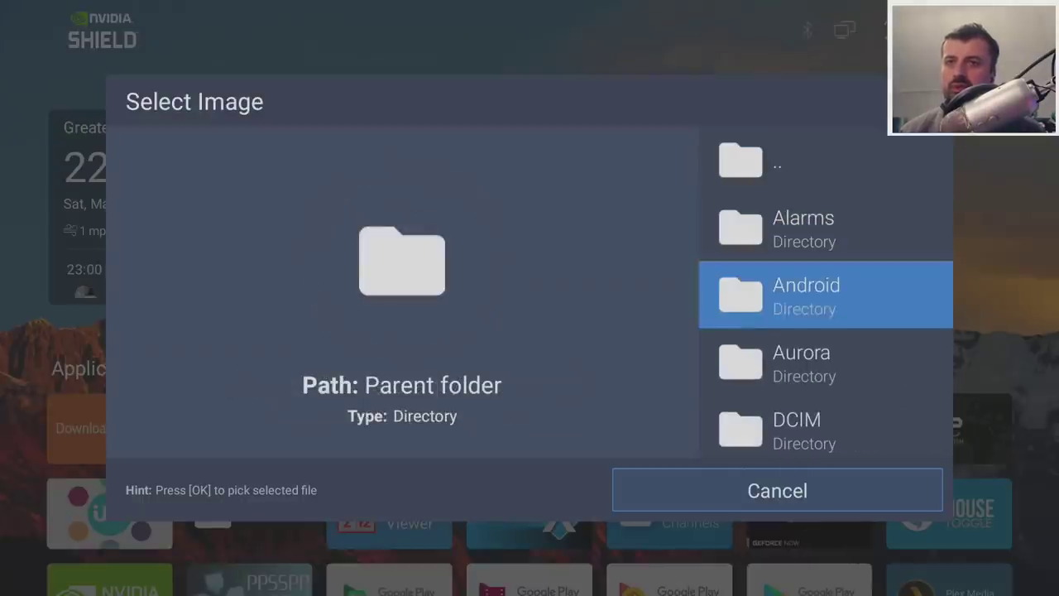
key("Up")
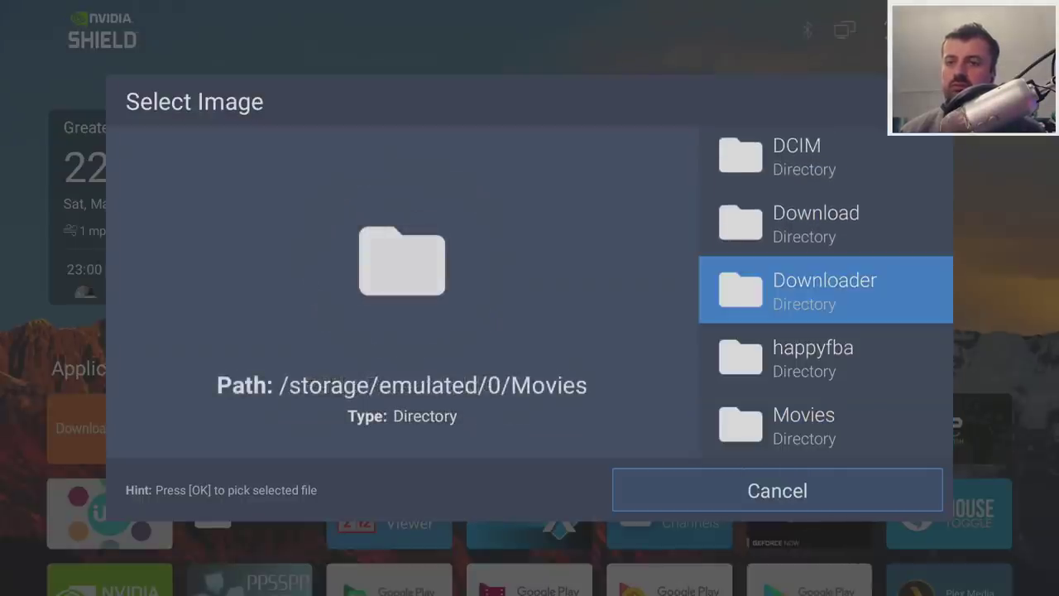
key("Return")
key("Down")
key("Down")
key("Down")
key("Down")
key("Down")
key("Down")
key("Down")
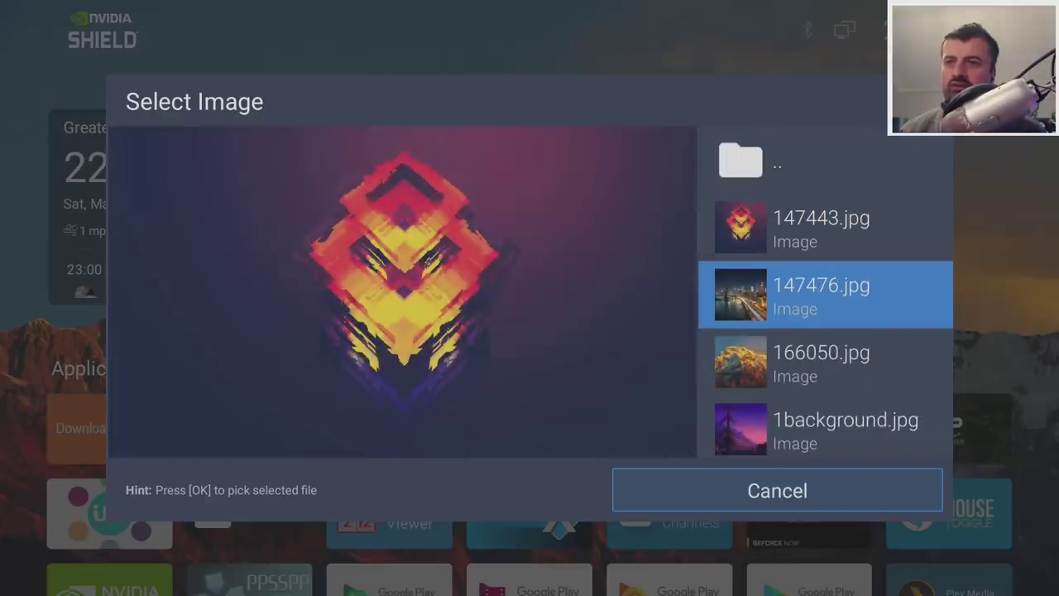
key("Return")
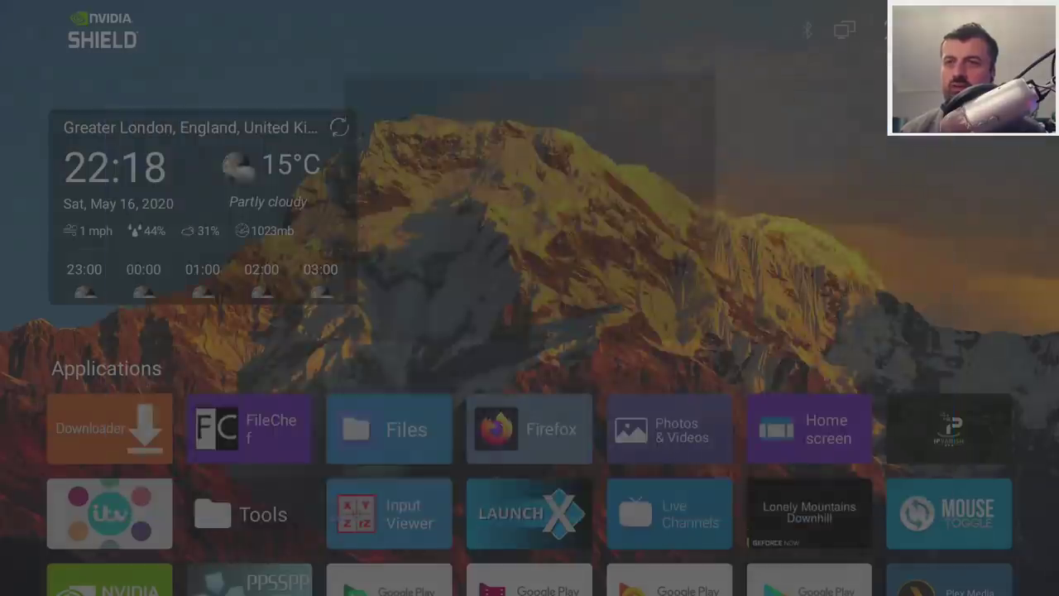